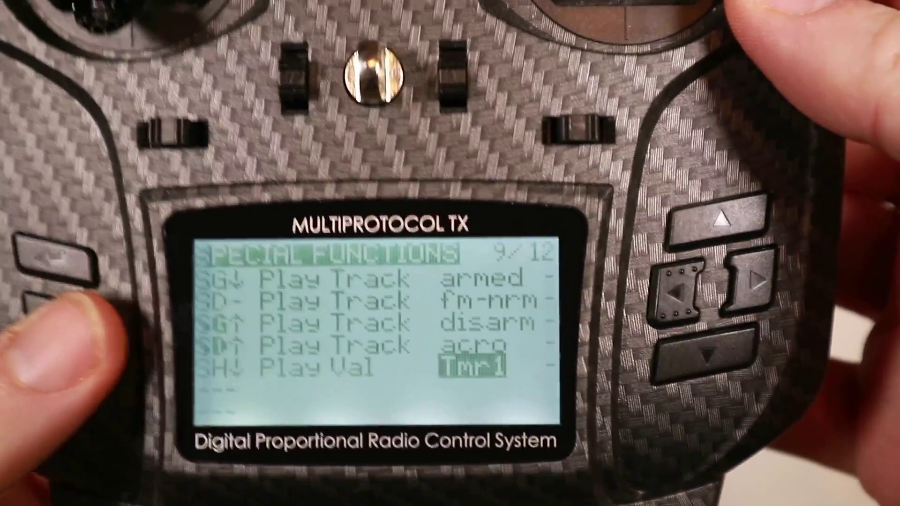
- Leave the special functions list and return to the main model screen
{"action": "key", "text": "Escape"}
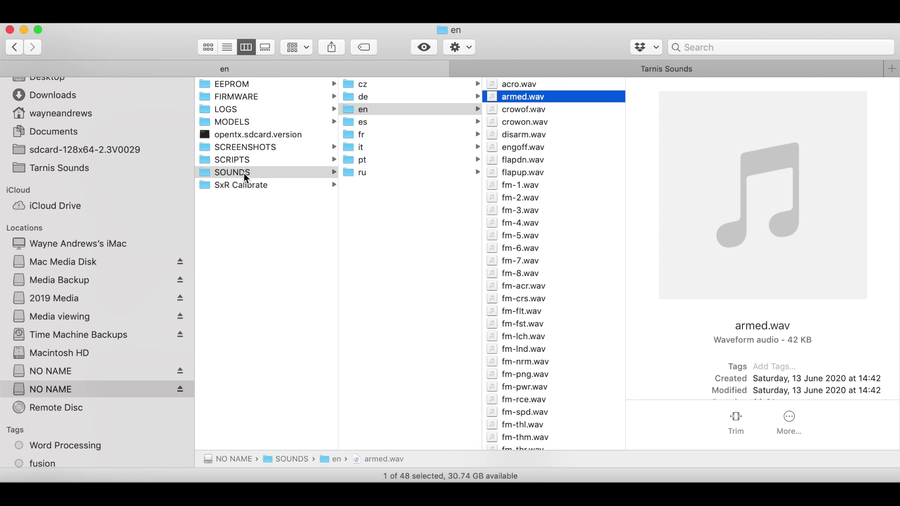
- Browse the cz, de and en sound folders on the SD card
{"action": "left_click", "coordinate": [363, 85]}
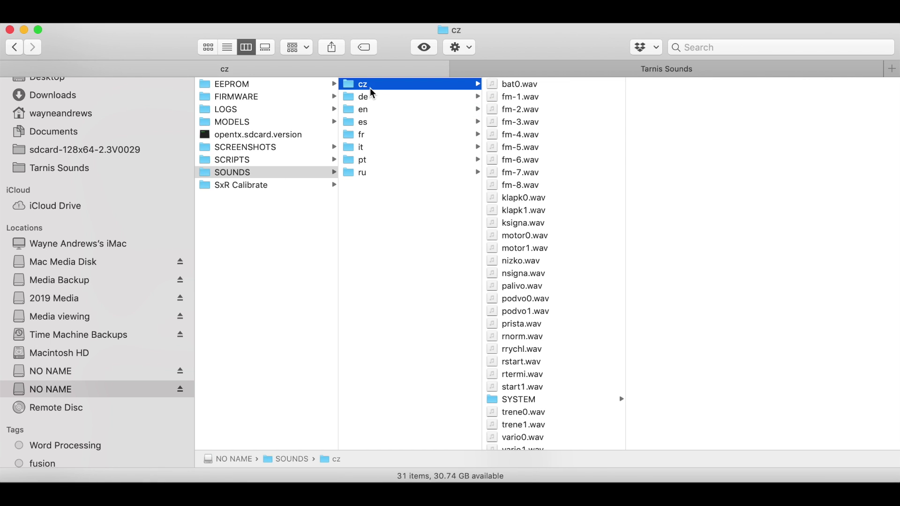
{"action": "left_click", "coordinate": [371, 98]}
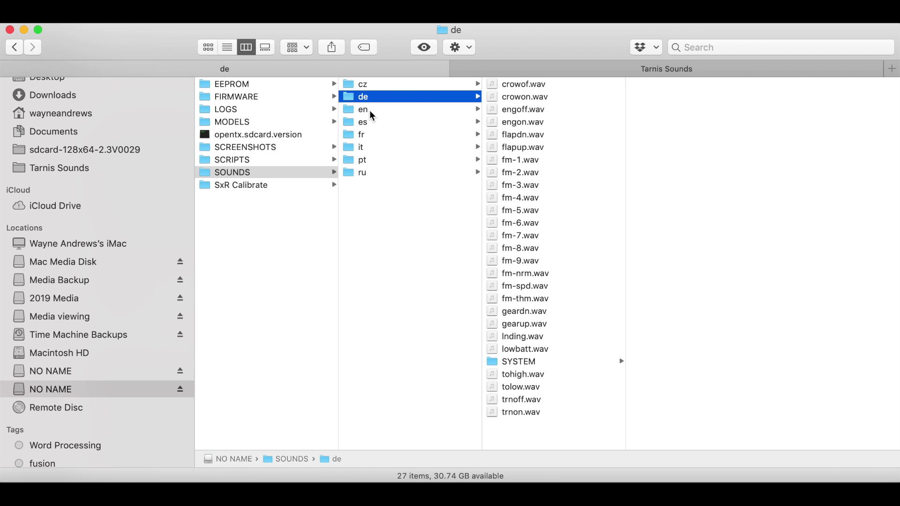
{"action": "left_click", "coordinate": [373, 112]}
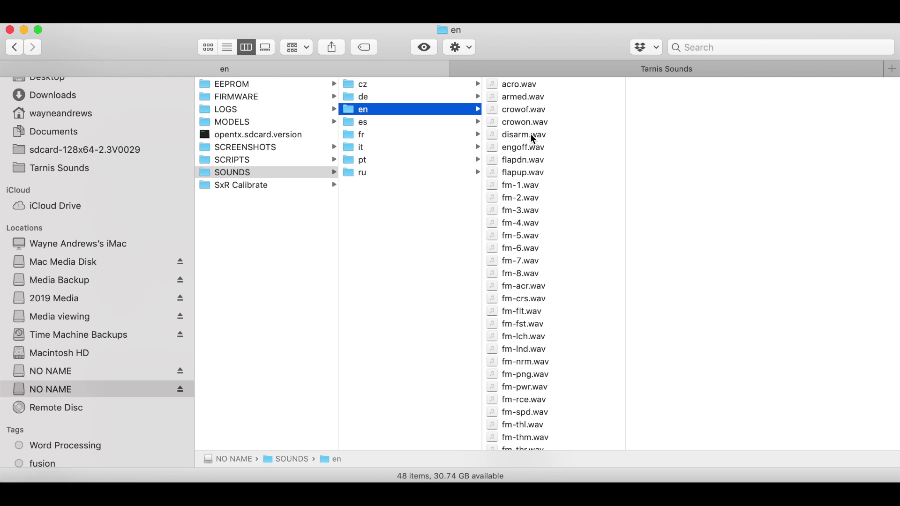
- Preview and play acro.wav, fm-7.wav and tolow.wav from the en folder
{"action": "left_click", "coordinate": [522, 88]}
{"action": "mouse_move", "coordinate": [780, 210]}
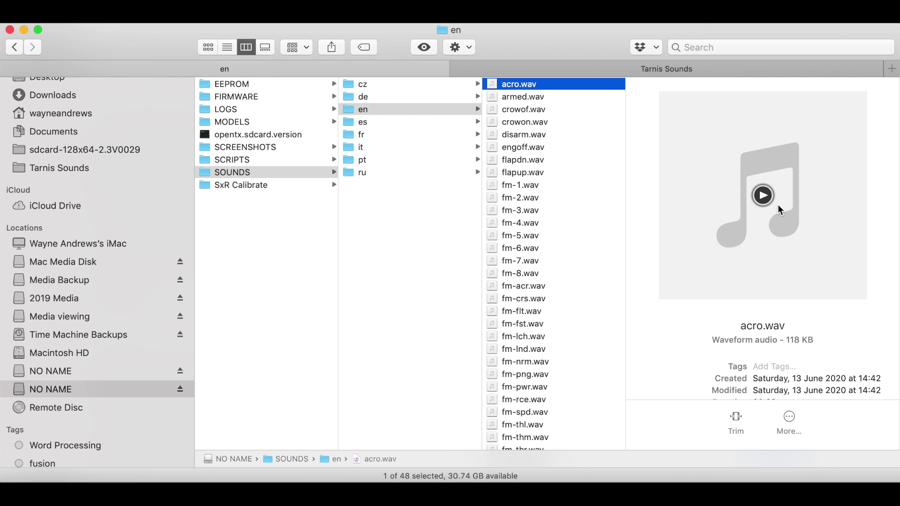
{"action": "left_click", "coordinate": [763, 195]}
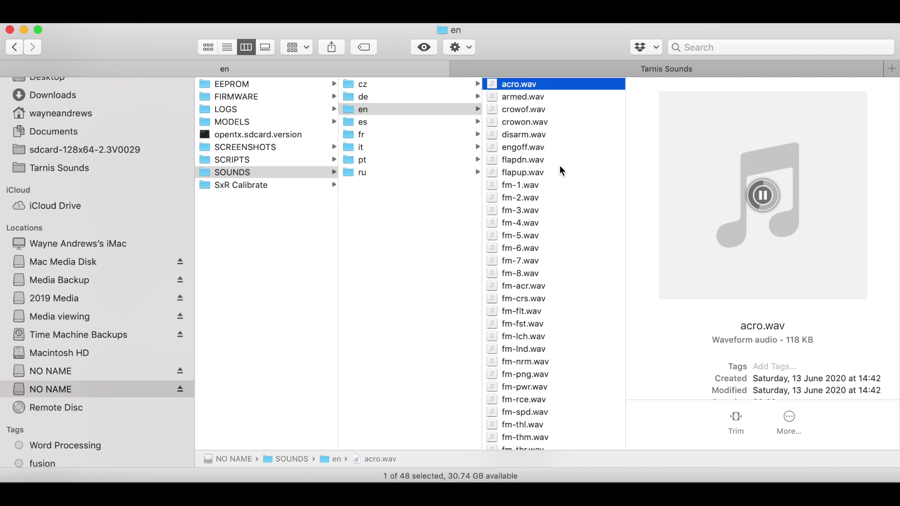
{"action": "scroll", "coordinate": [578, 139], "scroll_direction": "down", "scroll_amount": 3}
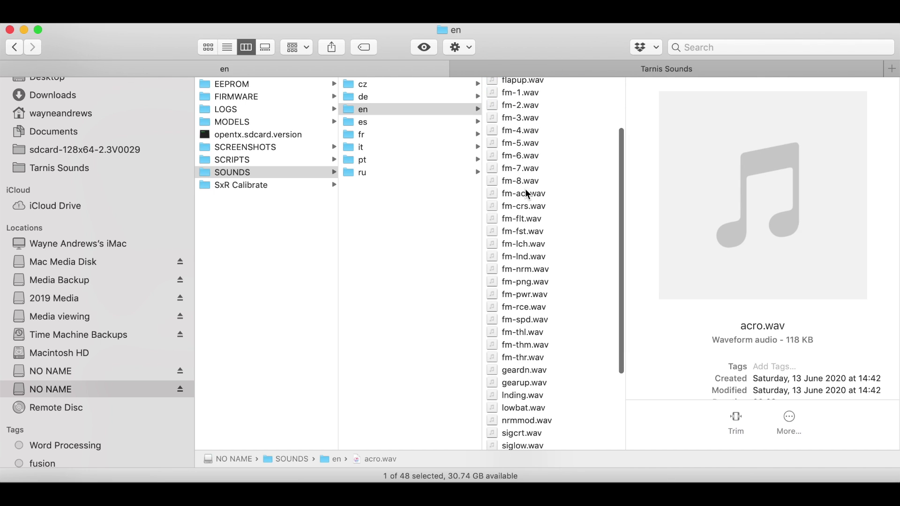
{"action": "left_click", "coordinate": [520, 172]}
{"action": "left_click", "coordinate": [764, 197]}
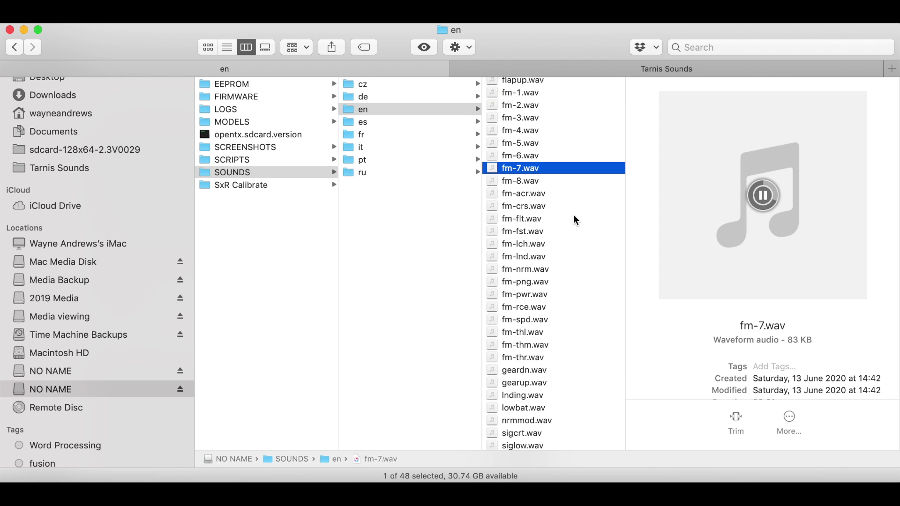
{"action": "scroll", "coordinate": [576, 220], "scroll_direction": "down", "scroll_amount": 5}
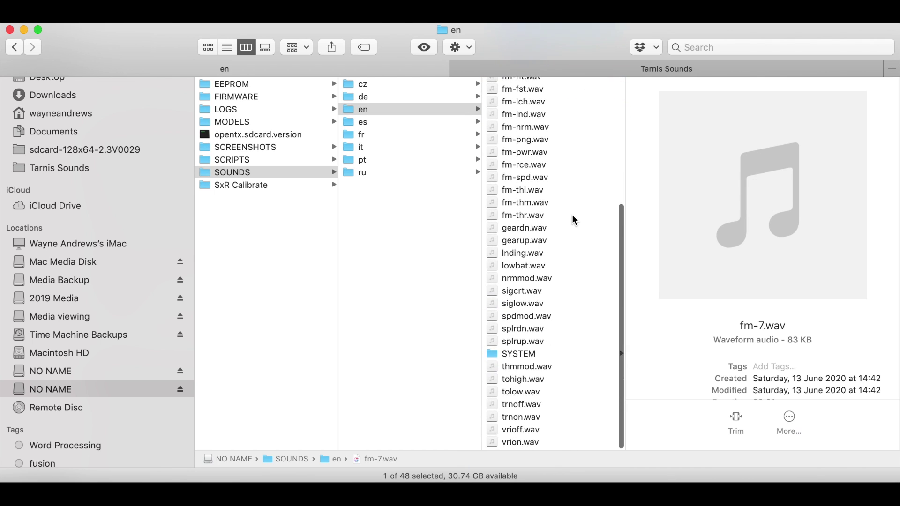
{"action": "left_click", "coordinate": [527, 396]}
{"action": "left_click", "coordinate": [762, 195]}
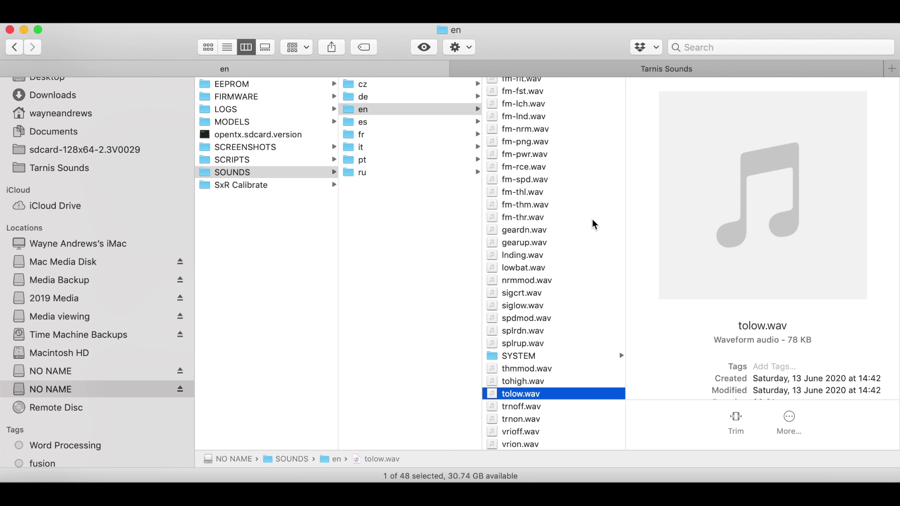
{"action": "scroll", "coordinate": [594, 224], "scroll_direction": "up", "scroll_amount": 5}
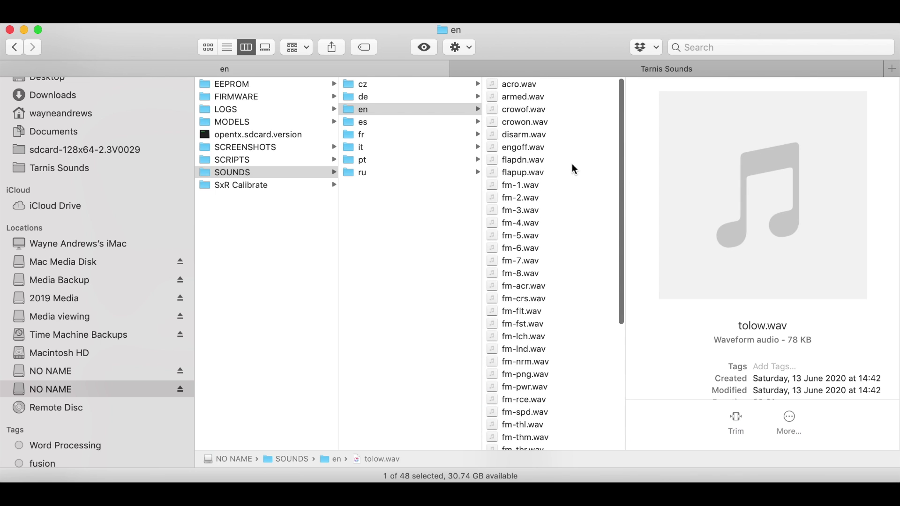
{"action": "scroll", "coordinate": [555, 165], "scroll_direction": "down", "scroll_amount": 6}
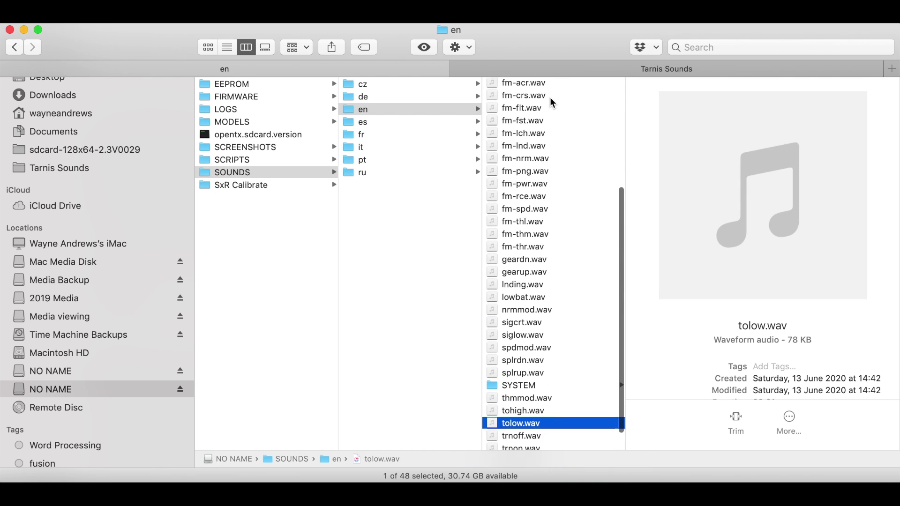
{"action": "left_click", "coordinate": [516, 358]}
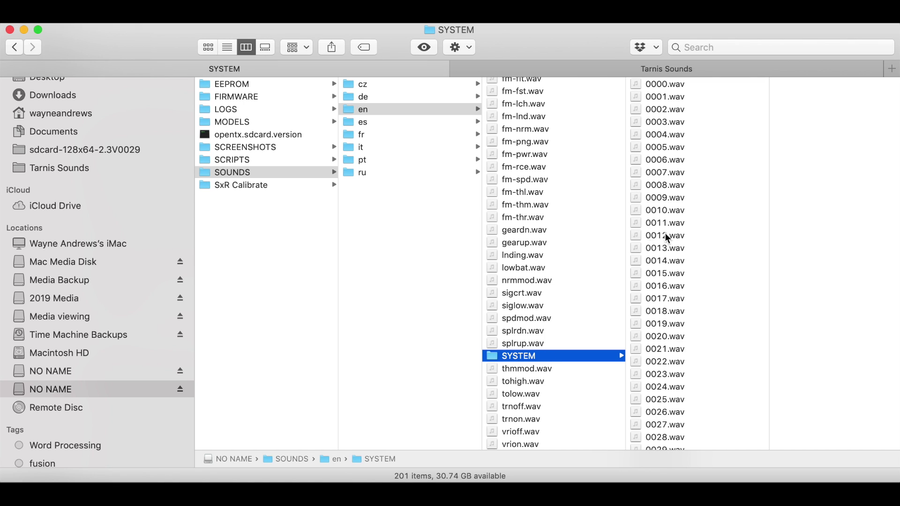
{"action": "scroll", "coordinate": [740, 238], "scroll_direction": "down", "scroll_amount": 20}
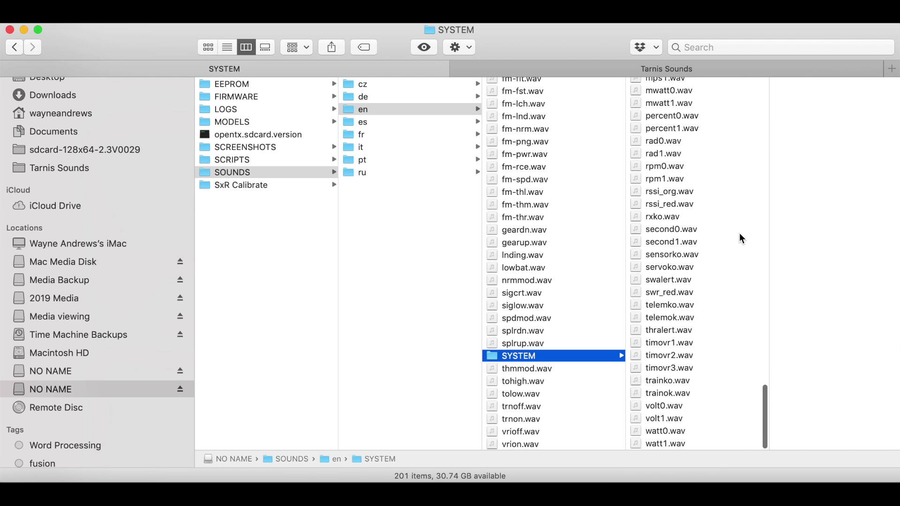
{"action": "scroll", "coordinate": [740, 237], "scroll_direction": "up", "scroll_amount": 20}
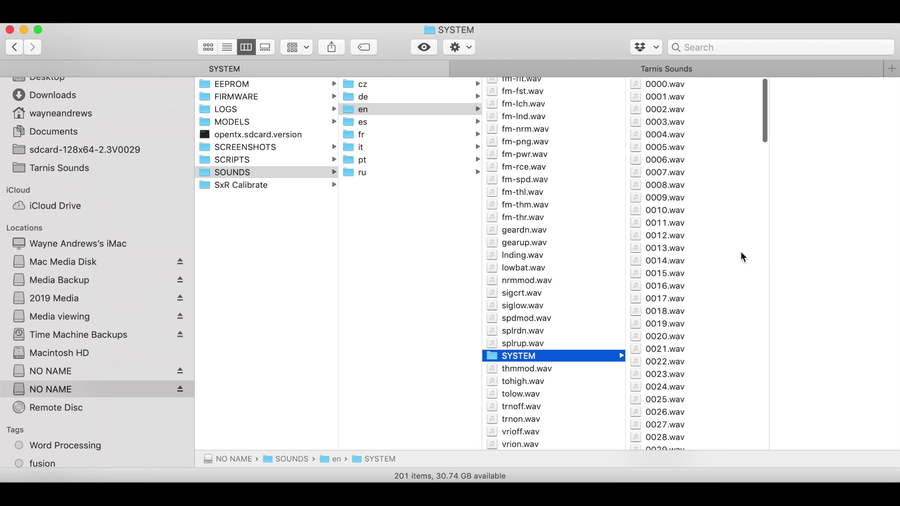
{"action": "left_click", "coordinate": [659, 123]}
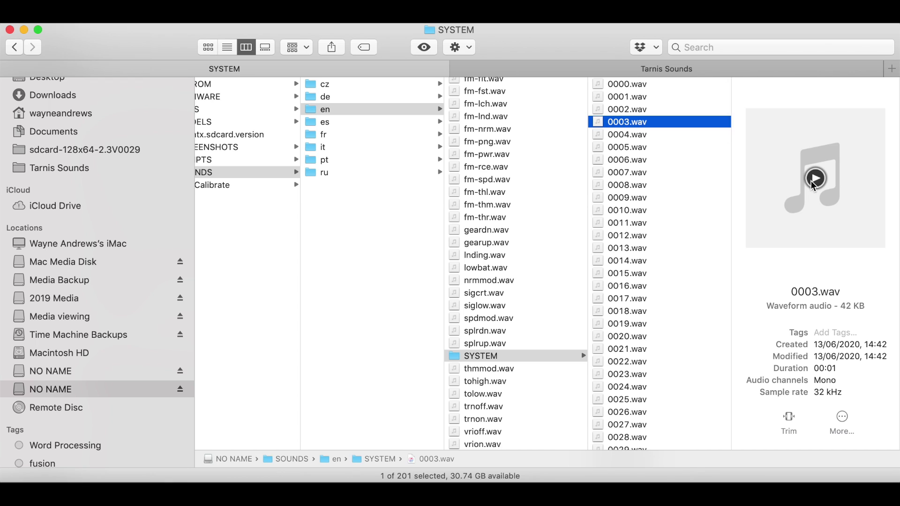
{"action": "left_click", "coordinate": [680, 213]}
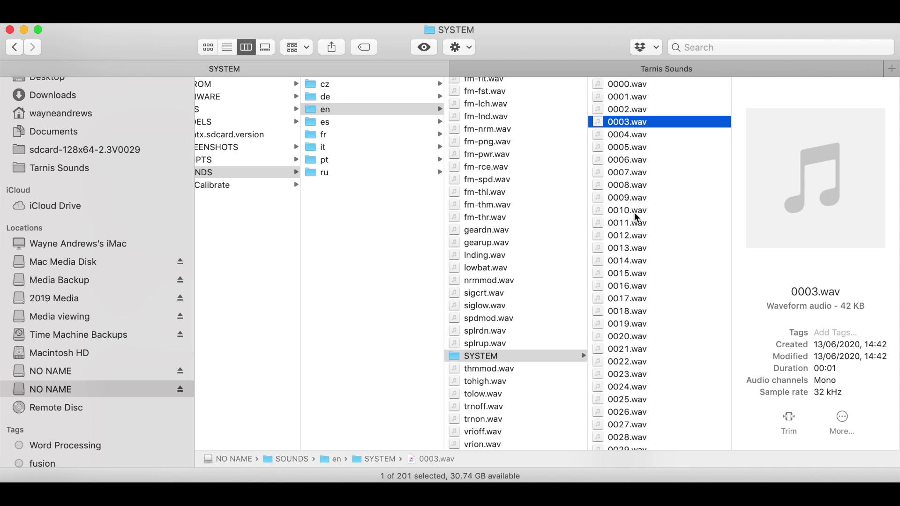
{"action": "scroll", "coordinate": [637, 258], "scroll_direction": "down", "scroll_amount": 20}
{"action": "left_click", "coordinate": [640, 257]}
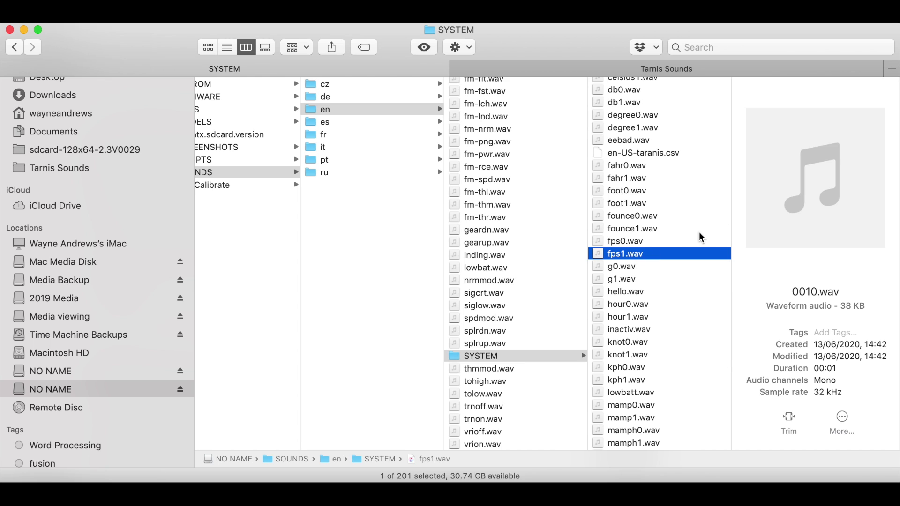
{"action": "left_click", "coordinate": [818, 182]}
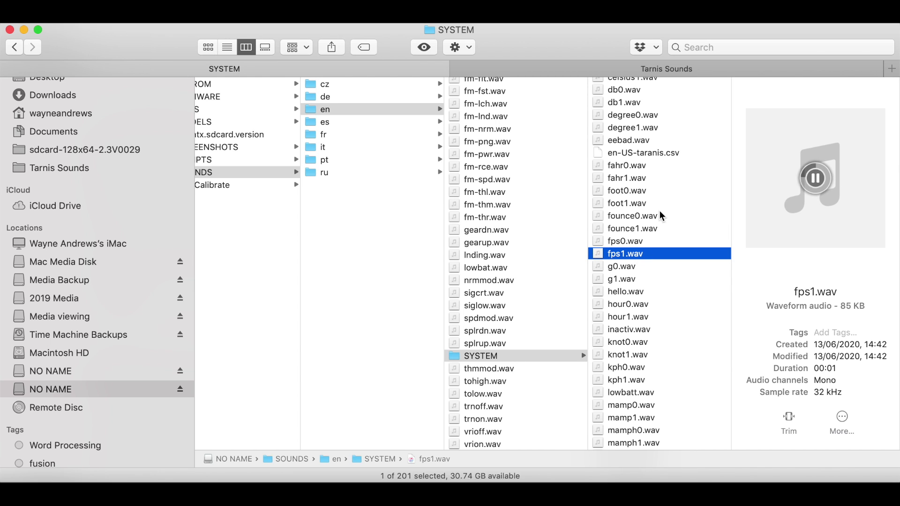
{"action": "scroll", "coordinate": [659, 210], "scroll_direction": "down", "scroll_amount": 8}
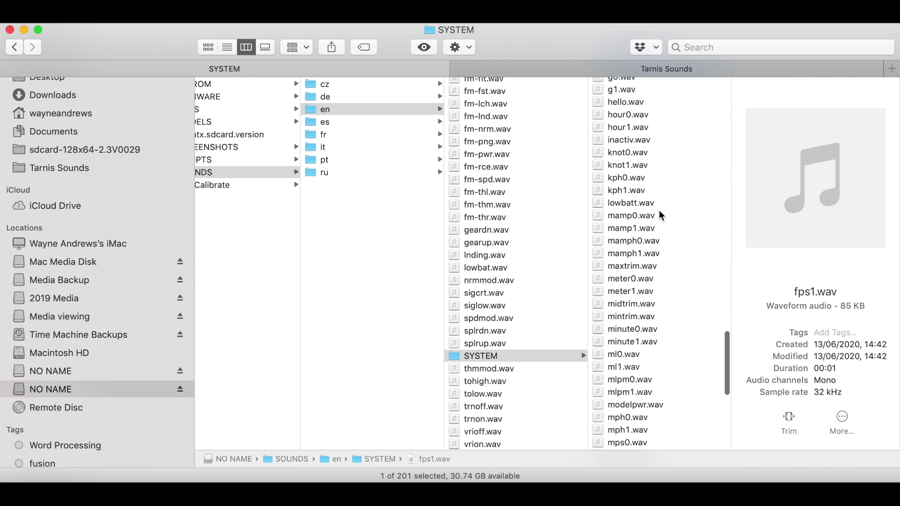
{"action": "left_click", "coordinate": [643, 299]}
{"action": "left_click", "coordinate": [815, 179]}
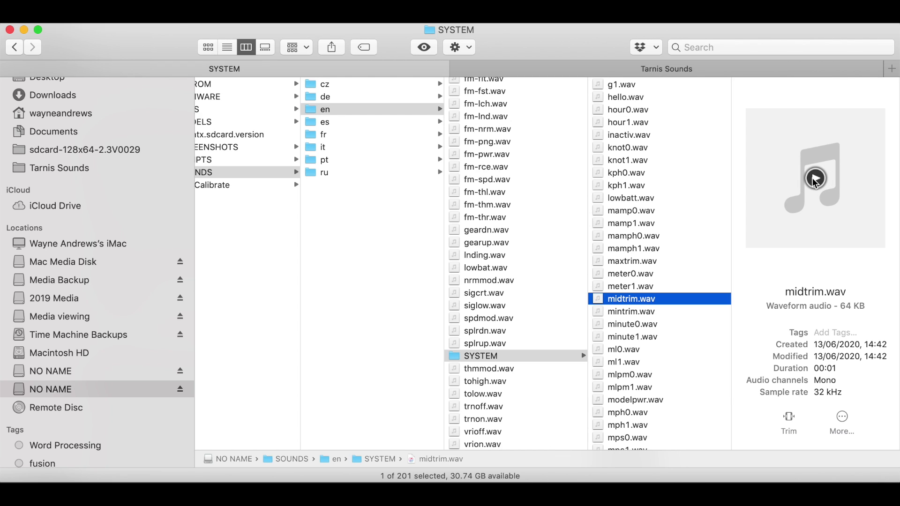
{"action": "scroll", "coordinate": [663, 216], "scroll_direction": "down", "scroll_amount": 10}
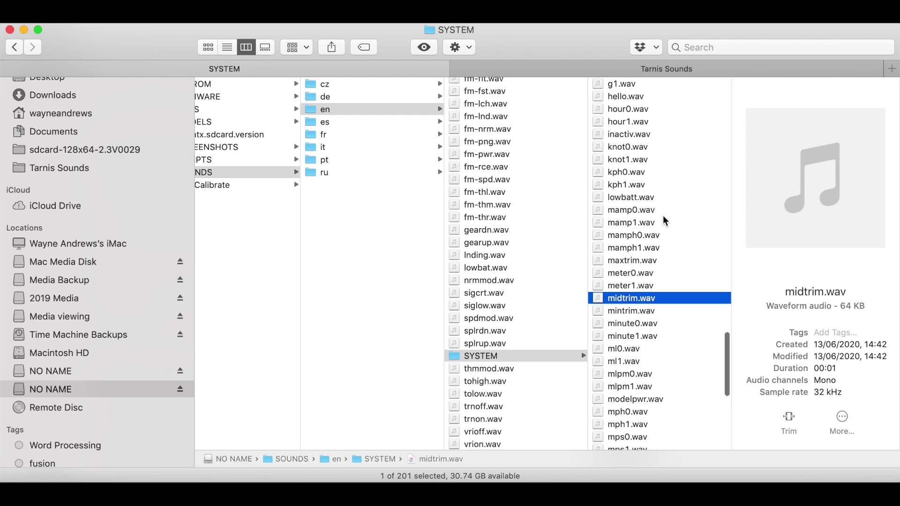
{"action": "scroll", "coordinate": [662, 216], "scroll_direction": "down", "scroll_amount": 3}
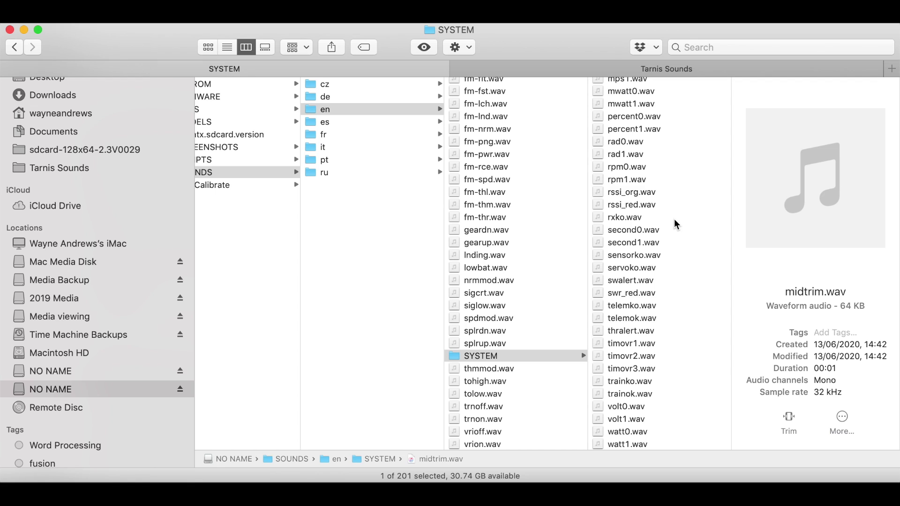
{"action": "scroll", "coordinate": [674, 220], "scroll_direction": "up", "scroll_amount": 20}
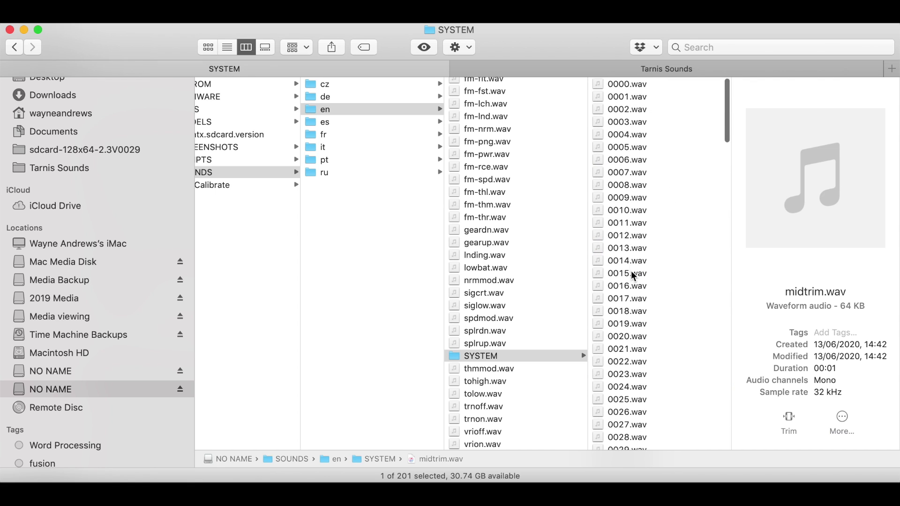
{"action": "scroll", "coordinate": [656, 347], "scroll_direction": "down", "scroll_amount": 6}
{"action": "scroll", "coordinate": [655, 347], "scroll_direction": "down", "scroll_amount": 15}
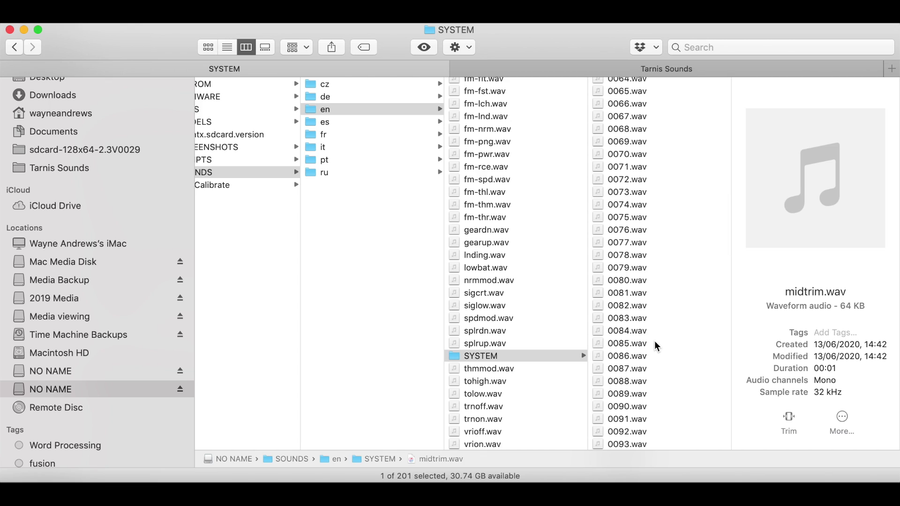
{"action": "scroll", "coordinate": [657, 347], "scroll_direction": "down", "scroll_amount": 1}
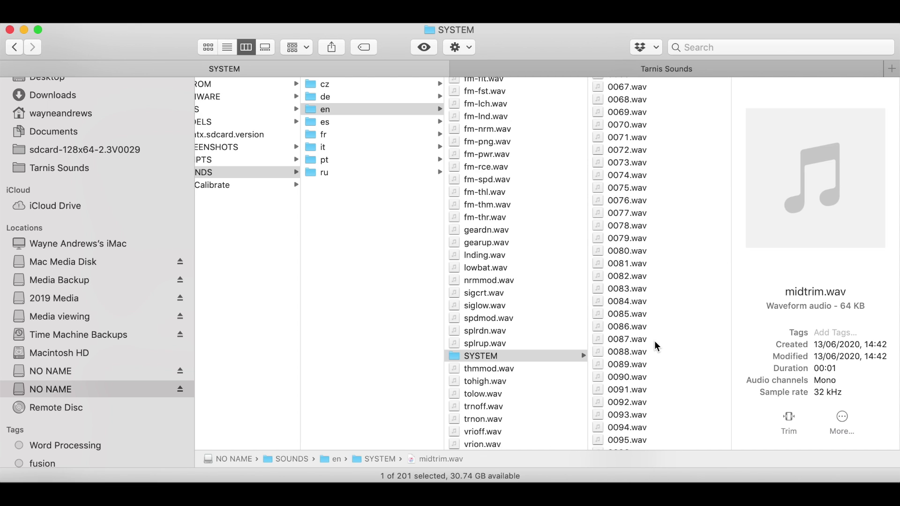
{"action": "scroll", "coordinate": [657, 346], "scroll_direction": "down", "scroll_amount": 20}
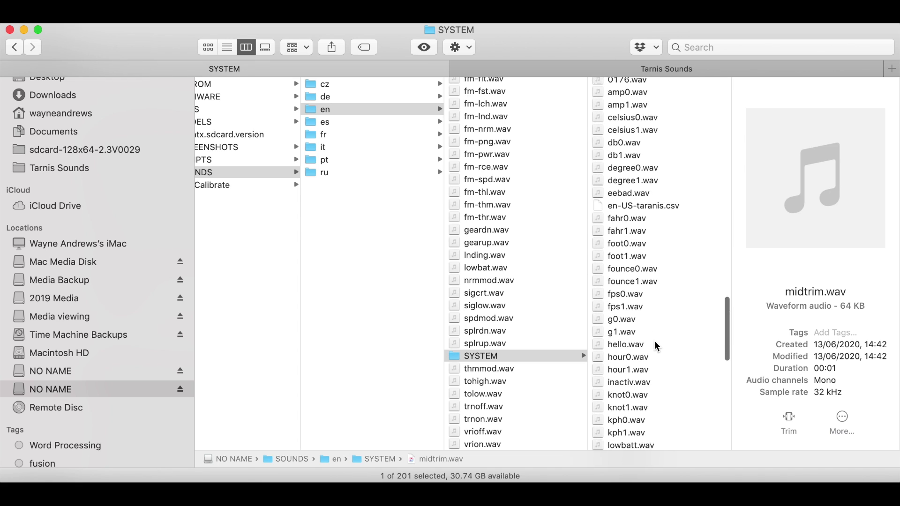
{"action": "scroll", "coordinate": [657, 347], "scroll_direction": "down", "scroll_amount": 15}
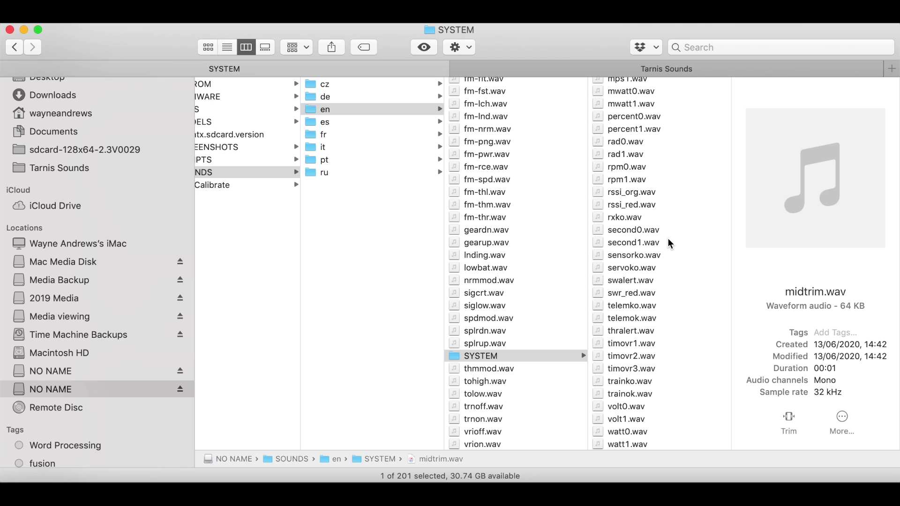
{"action": "scroll", "coordinate": [670, 244], "scroll_direction": "up", "scroll_amount": 15}
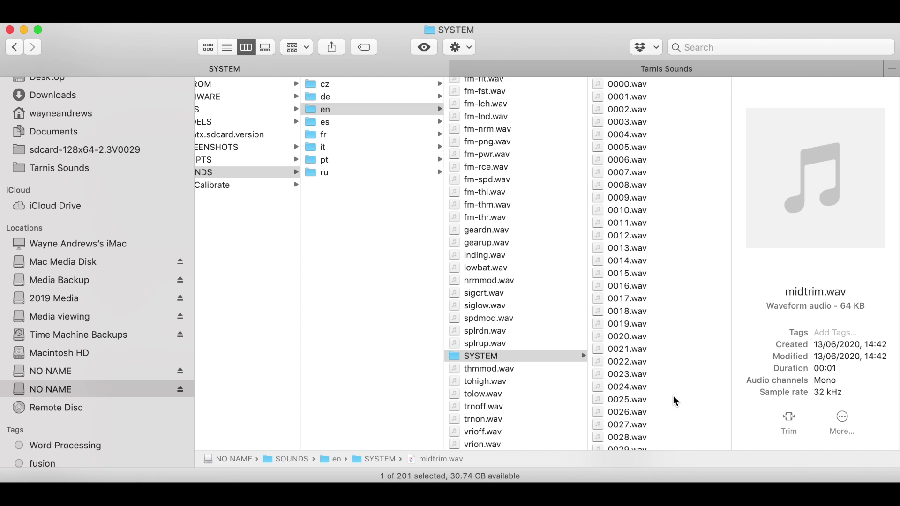
{"action": "scroll", "coordinate": [657, 191], "scroll_direction": "down", "scroll_amount": 2}
{"action": "scroll", "coordinate": [658, 141], "scroll_direction": "up", "scroll_amount": 3}
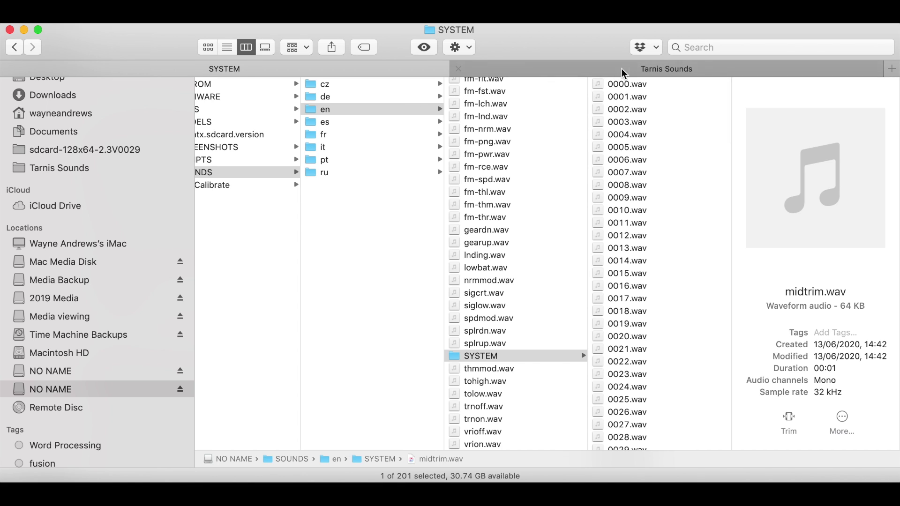
- Open the Tarnis Sounds pack's System folder and play 0003.wav
{"action": "left_click", "coordinate": [593, 68]}
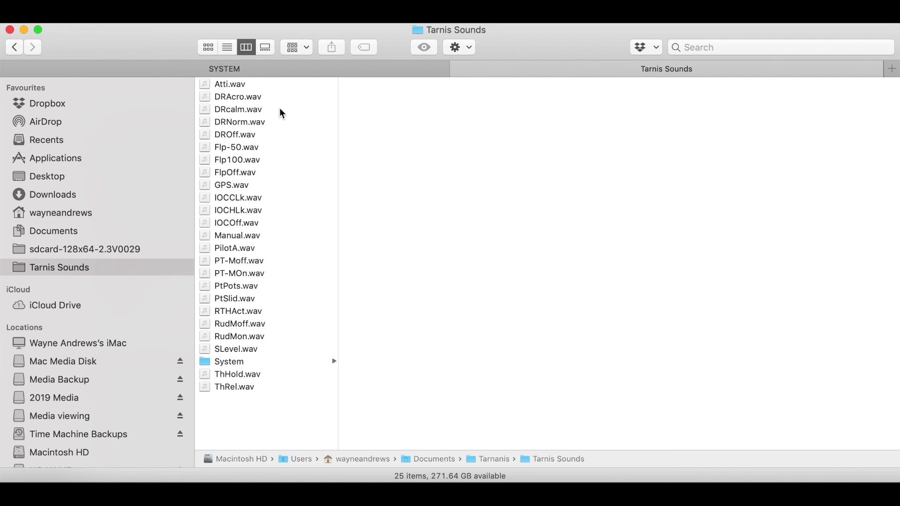
{"action": "left_click", "coordinate": [247, 363]}
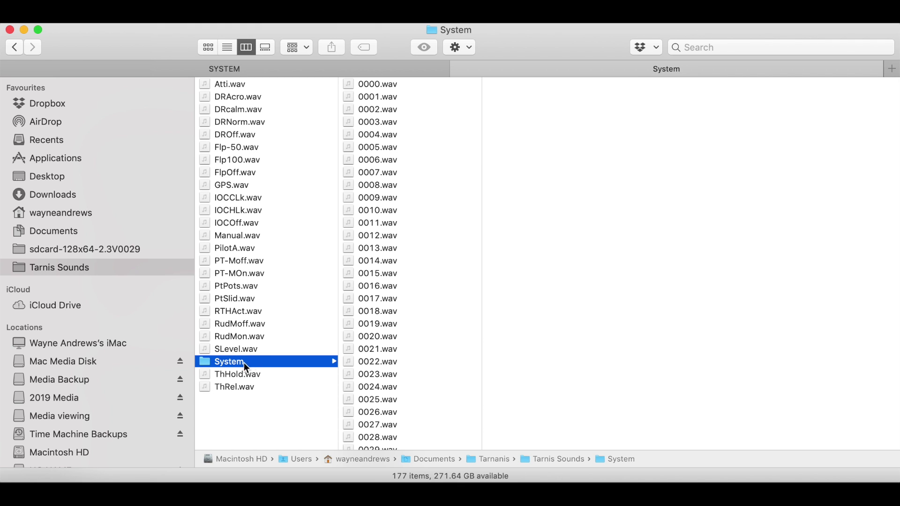
{"action": "left_click", "coordinate": [368, 122]}
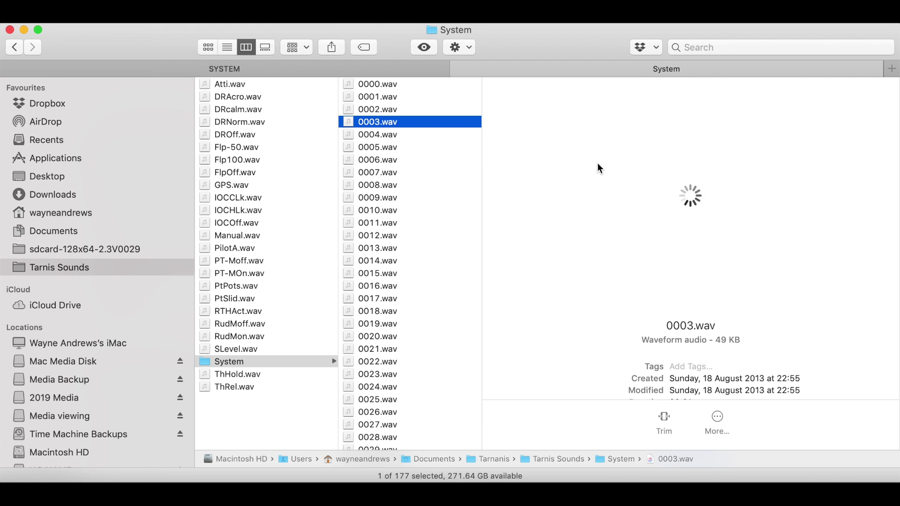
{"action": "left_click", "coordinate": [691, 195]}
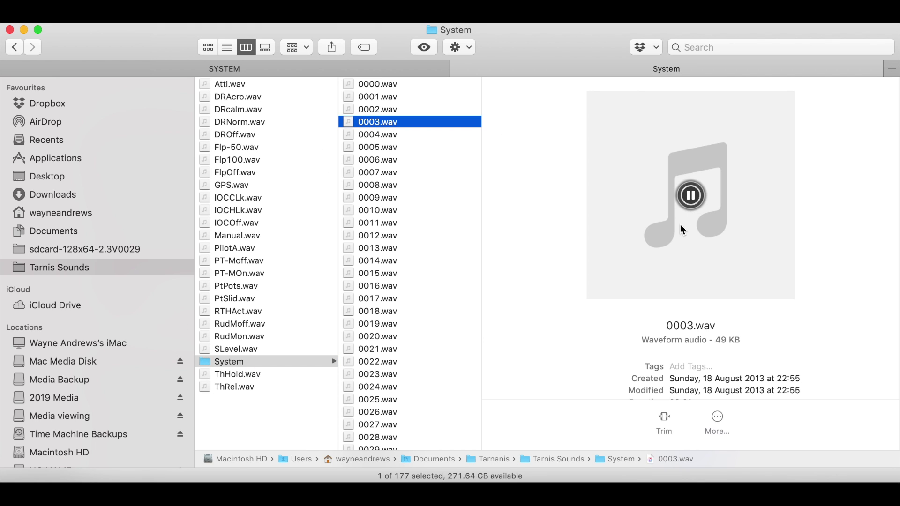
- Play 0007.wav and rssi_org.wav, then select Atti.wav in the pack's main folder
{"action": "left_click", "coordinate": [366, 173]}
{"action": "left_click", "coordinate": [690, 195]}
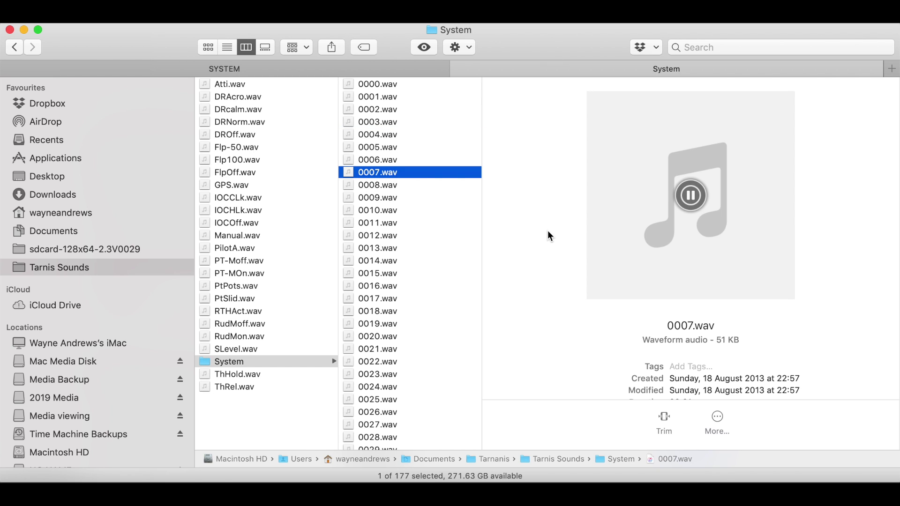
{"action": "scroll", "coordinate": [475, 246], "scroll_direction": "down", "scroll_amount": 20}
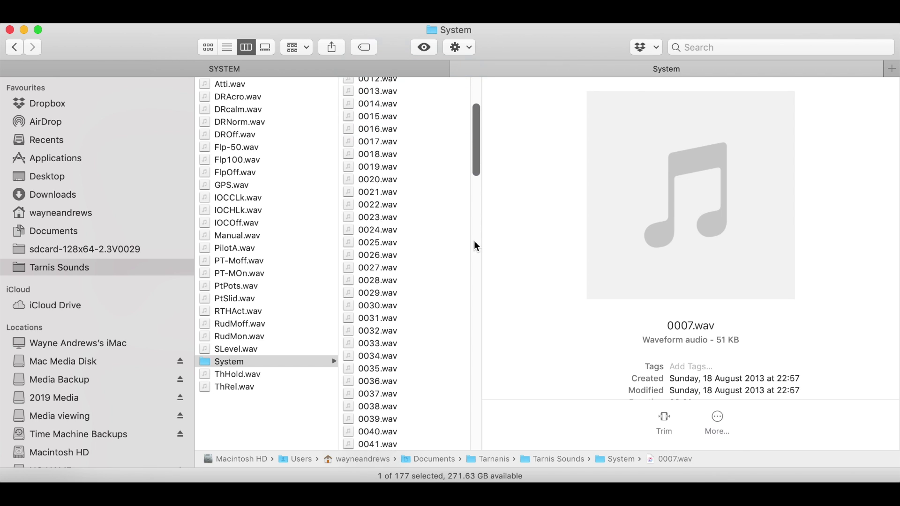
{"action": "left_click", "coordinate": [390, 303]}
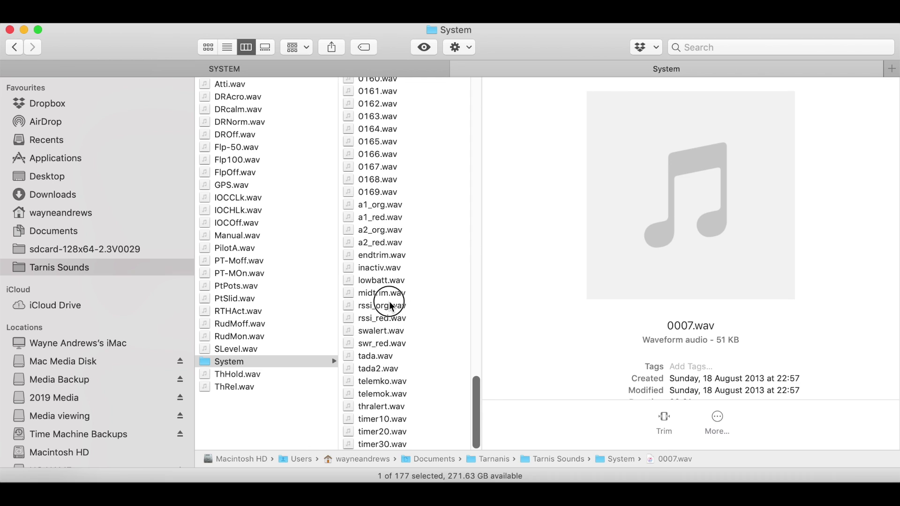
{"action": "left_click", "coordinate": [692, 198]}
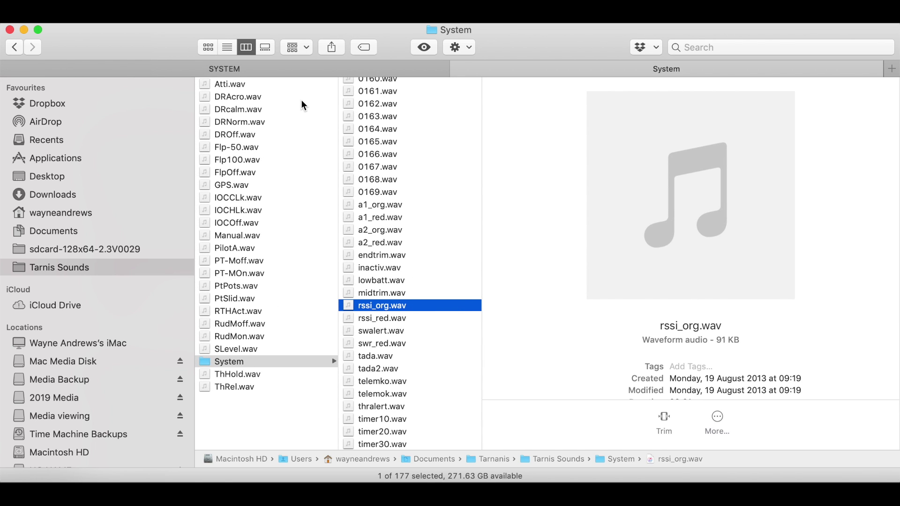
{"action": "left_click", "coordinate": [224, 84]}
- Play Atti.wav, PilotA.wav, FlpOff.wav and GPS.wav from the Tarnis Sounds pack in turn
{"action": "mouse_move", "coordinate": [699, 206]}
{"action": "left_click", "coordinate": [621, 203]}
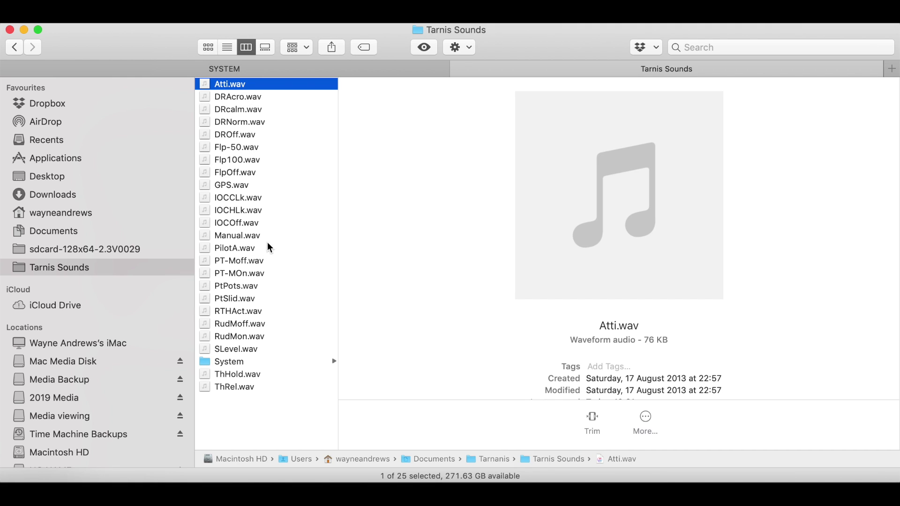
{"action": "left_click", "coordinate": [232, 249]}
{"action": "mouse_move", "coordinate": [622, 220]}
{"action": "left_click", "coordinate": [619, 196]}
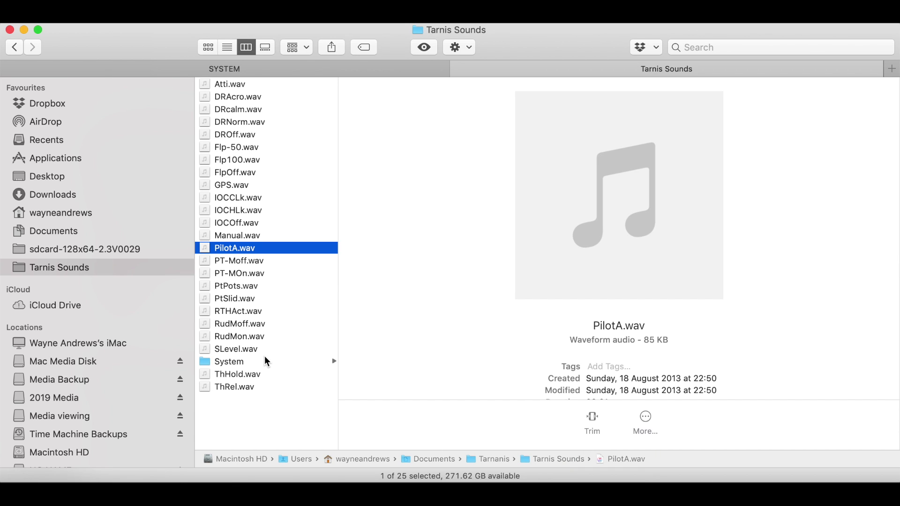
{"action": "left_click", "coordinate": [241, 177]}
{"action": "left_click", "coordinate": [619, 195]}
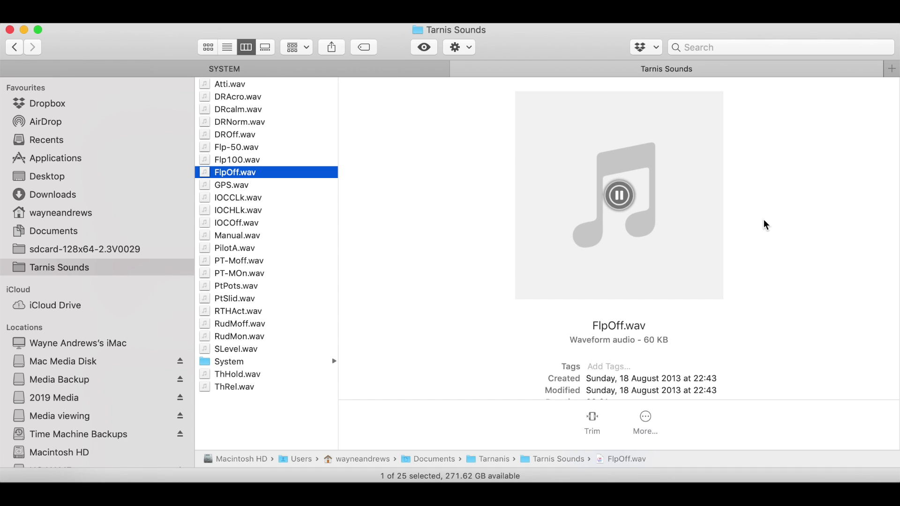
{"action": "left_click", "coordinate": [239, 185]}
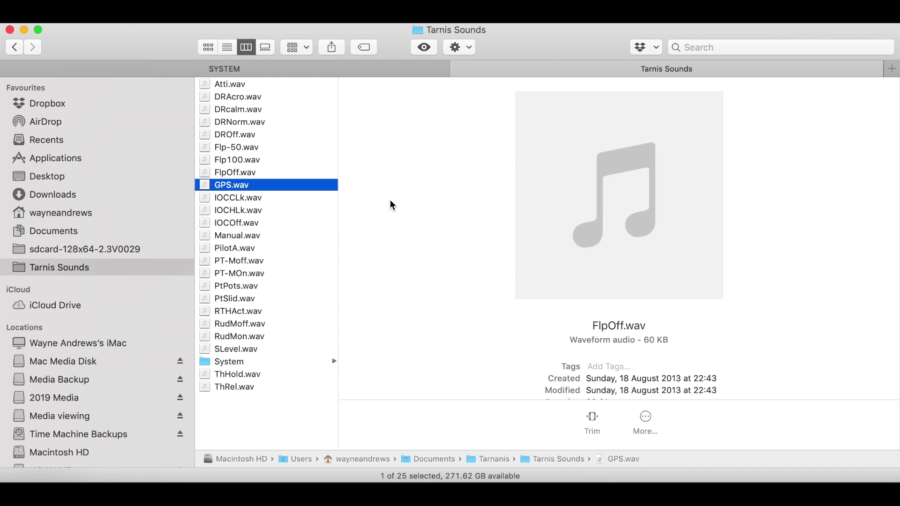
{"action": "left_click", "coordinate": [627, 199]}
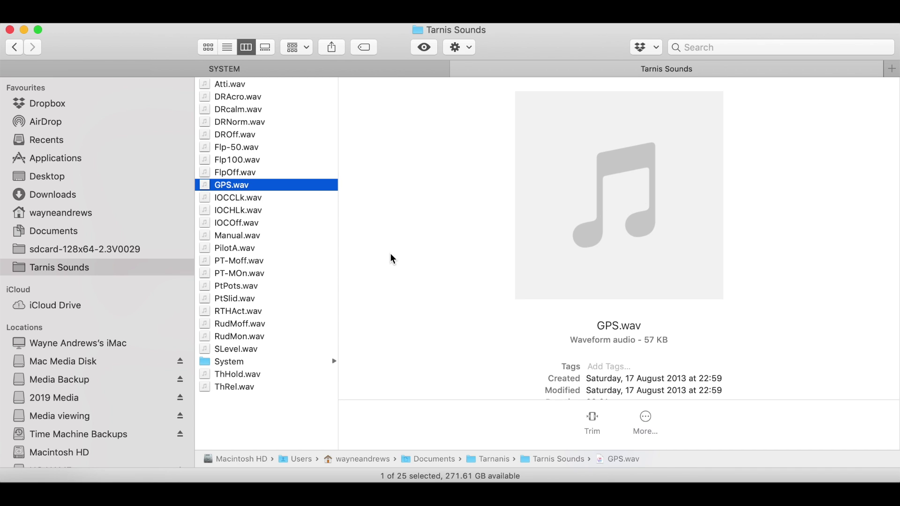